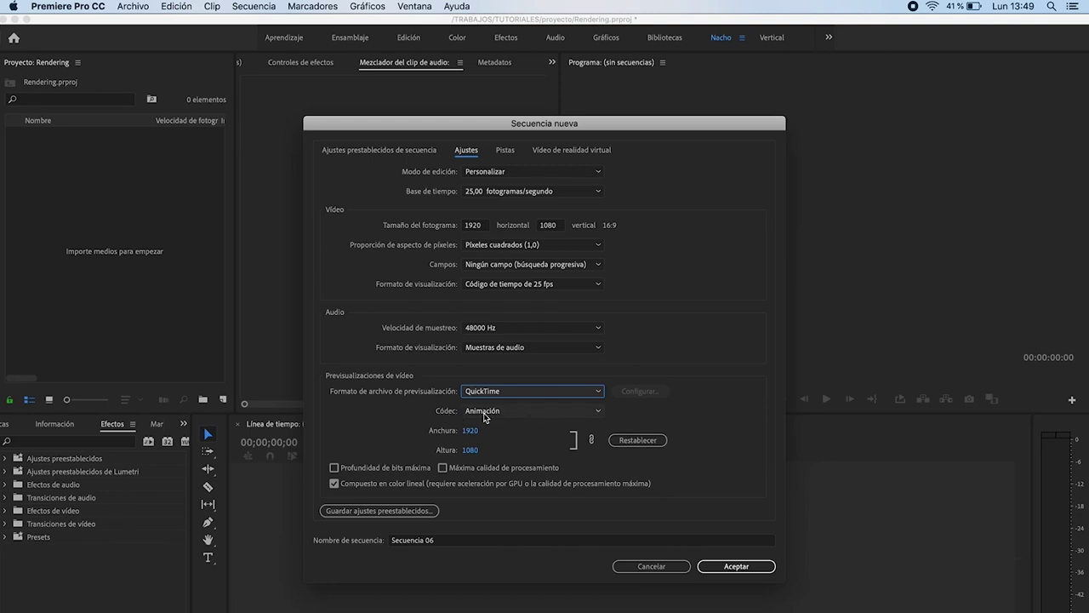
Show the preview codec list in the Secuencia nueva dialog, including Apple ProRes 4444.
left_click(544, 412)
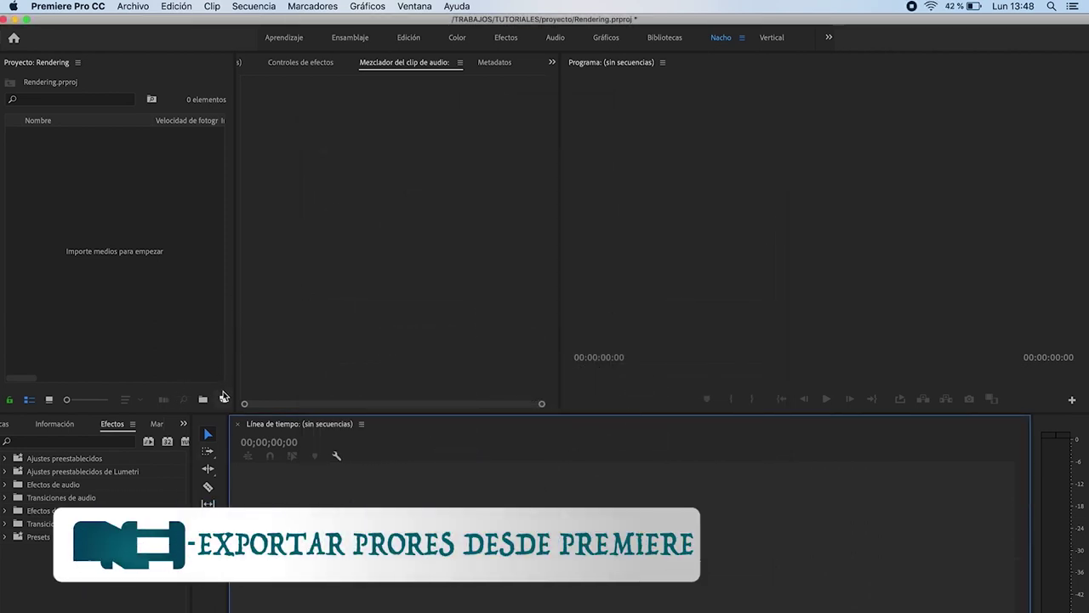
Start a new sequence on the ARRI 1080p 23,976 preset and view its Ajustes settings.
left_click(223, 401)
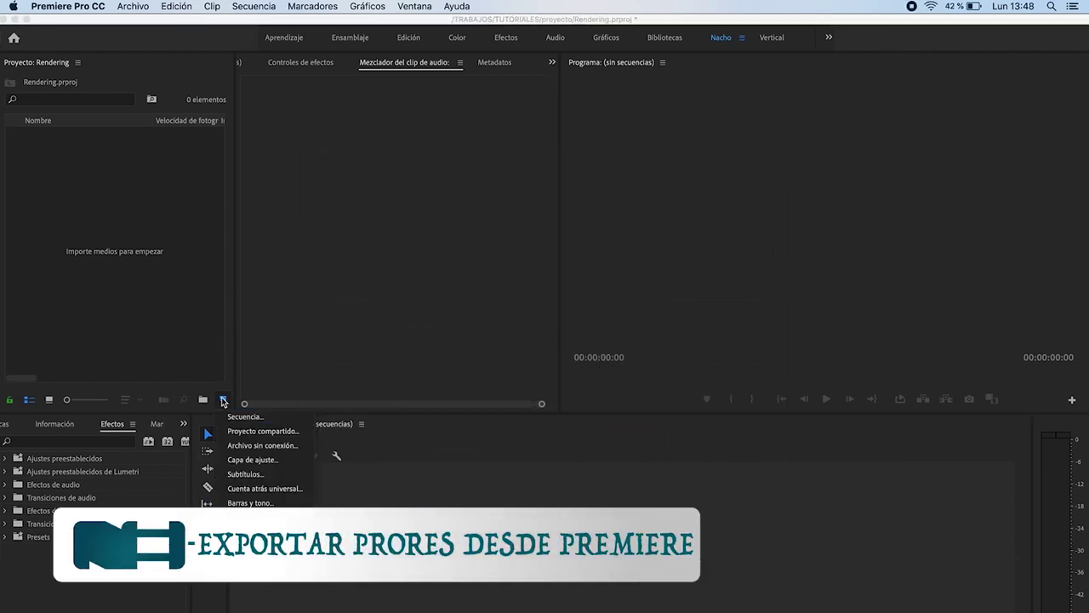
left_click(240, 416)
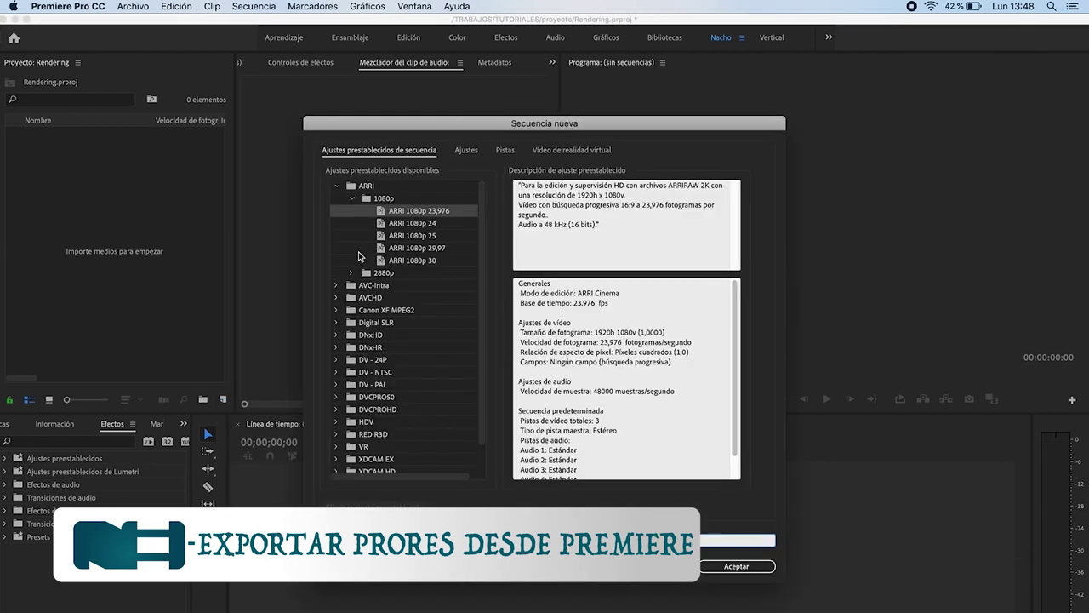
left_click(338, 186)
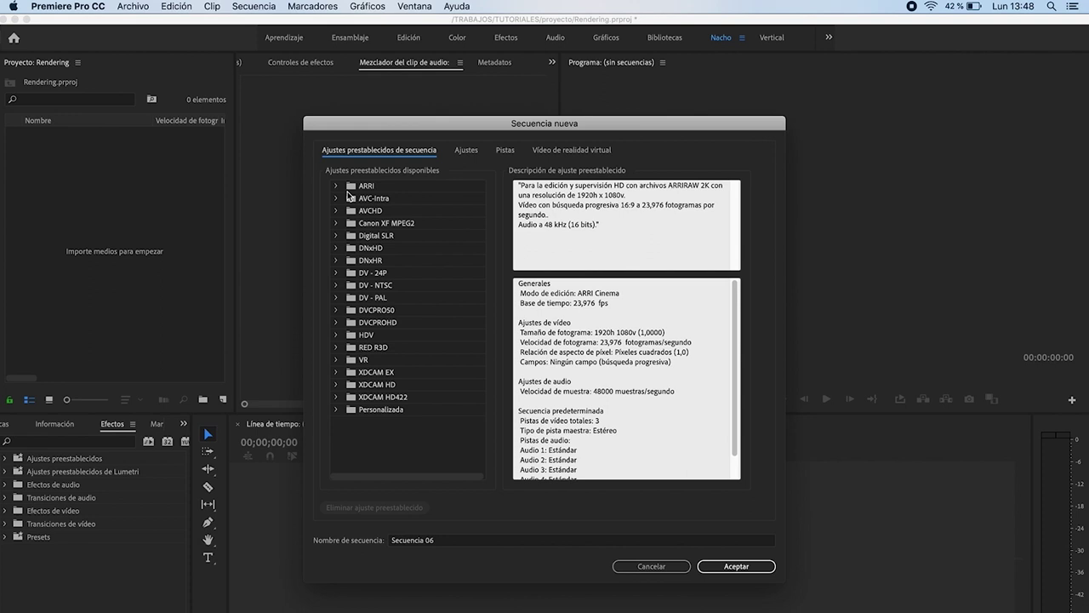
left_click(337, 186)
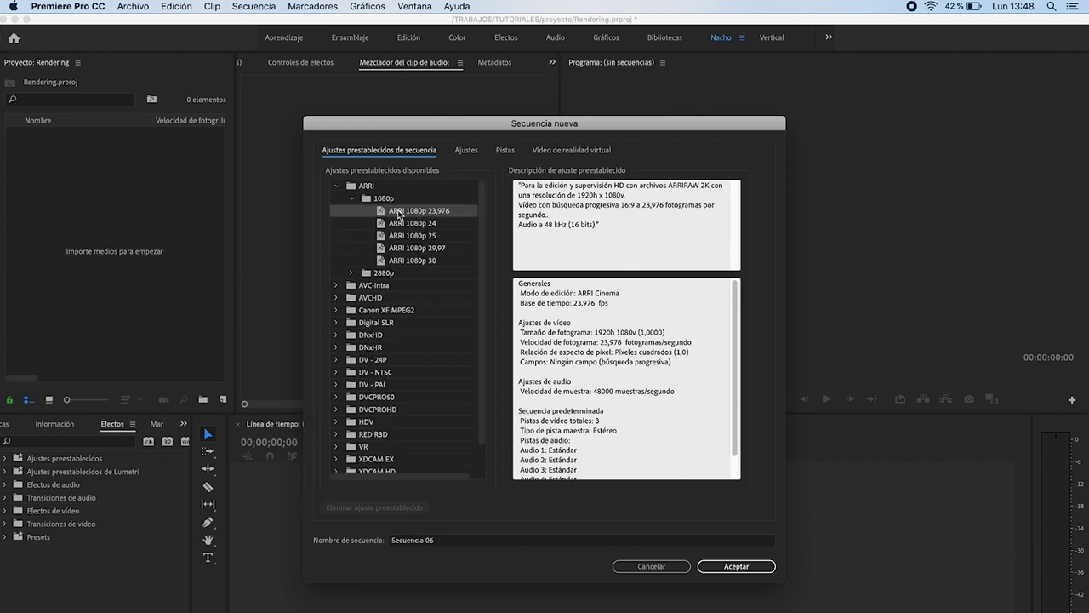
left_click(466, 152)
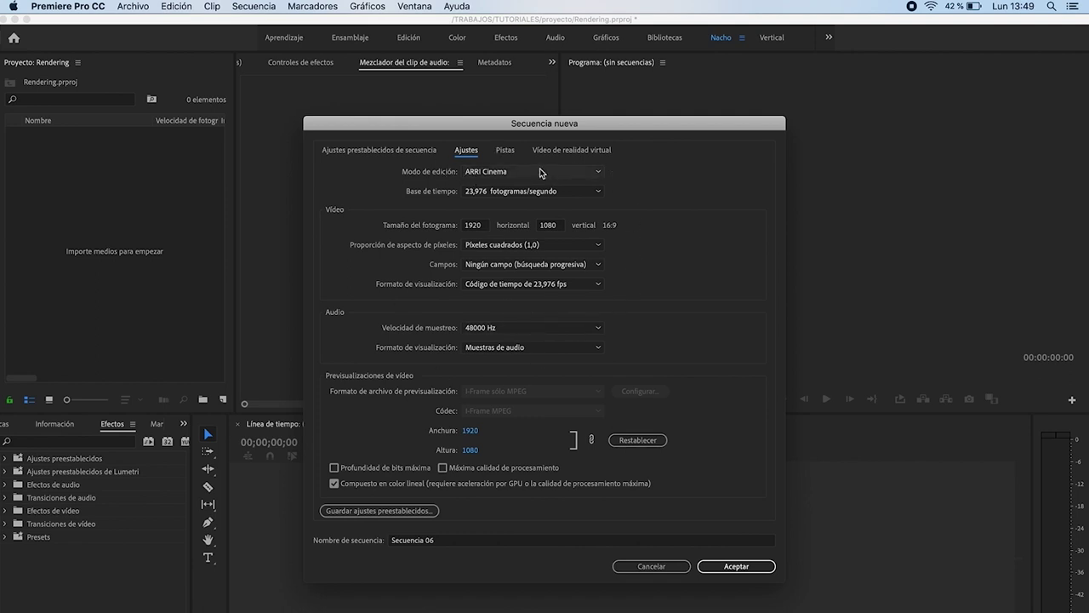
Set Modo de edición to Personalizar and Base de tiempo to 25,00 fotogramas/segundo.
left_click(555, 174)
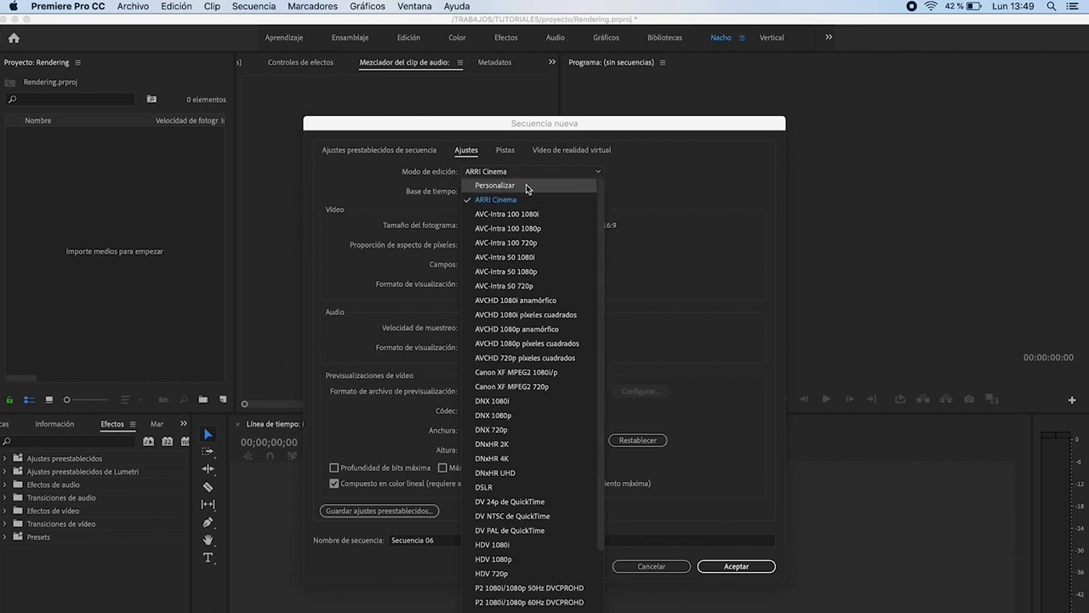
left_click(526, 186)
left_click(512, 193)
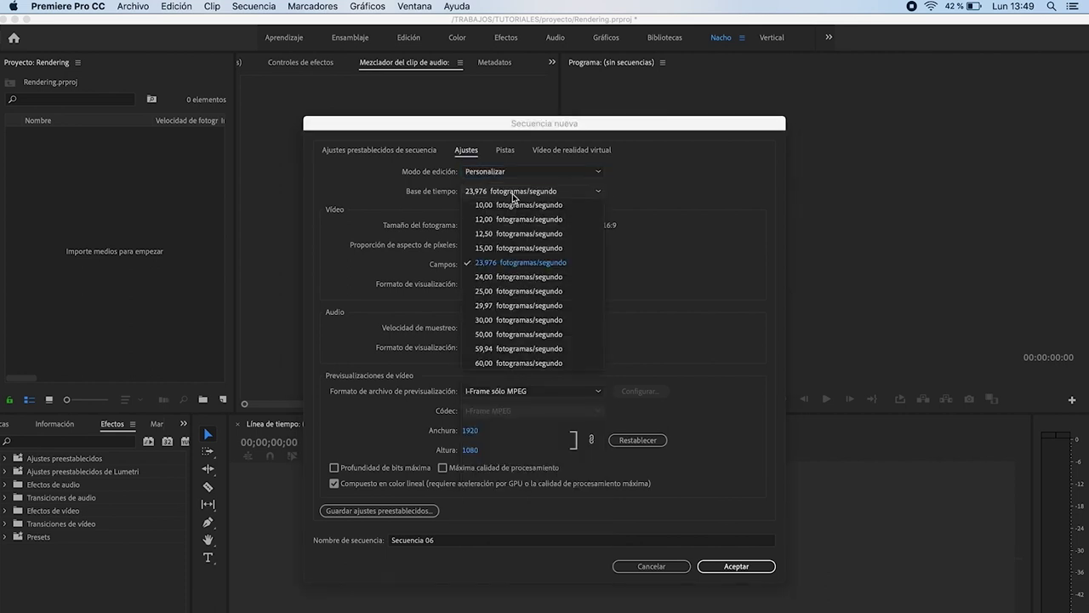
left_click(506, 291)
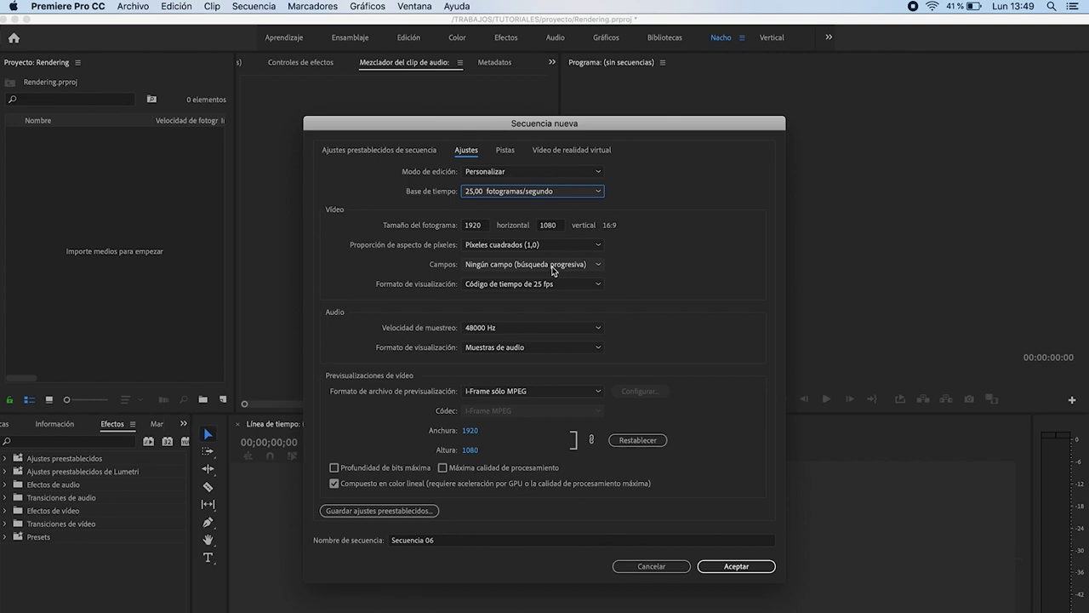
Keep progressive scan with no fields and the 25 fps timecode display format.
left_click(483, 269)
left_click(496, 268)
left_click(496, 268)
left_click(509, 271)
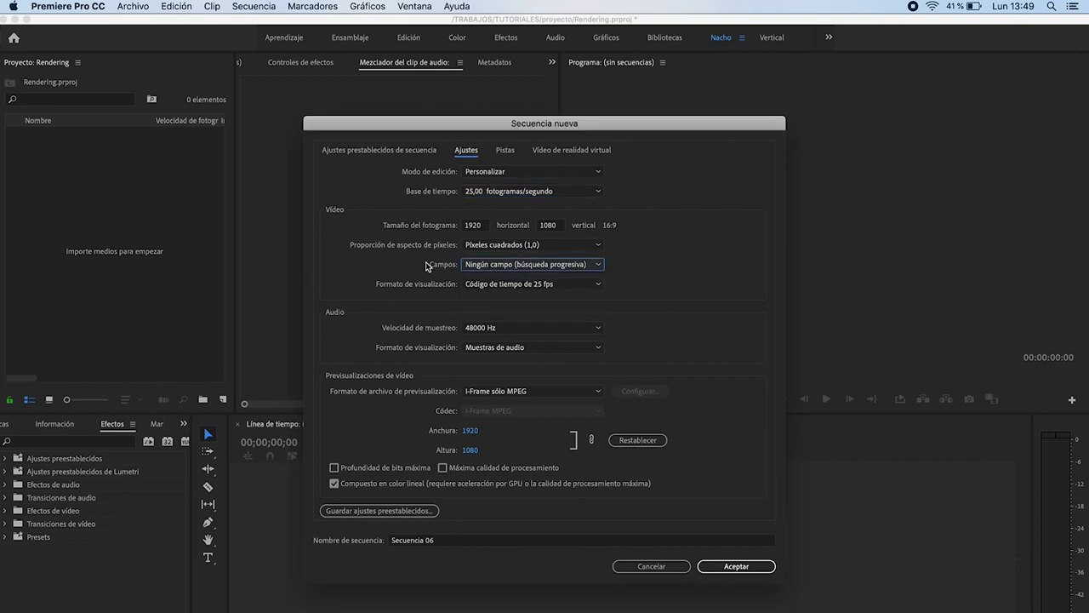
left_click(553, 288)
left_click(551, 289)
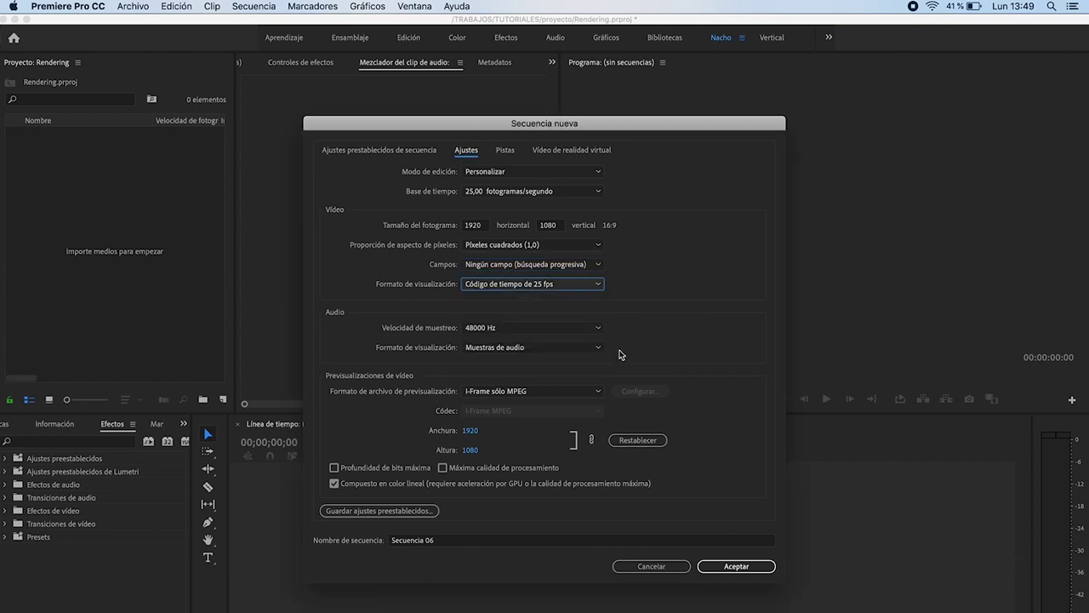
Set the preview format to QuickTime with the Apple ProRes 4444 codec.
left_click(514, 393)
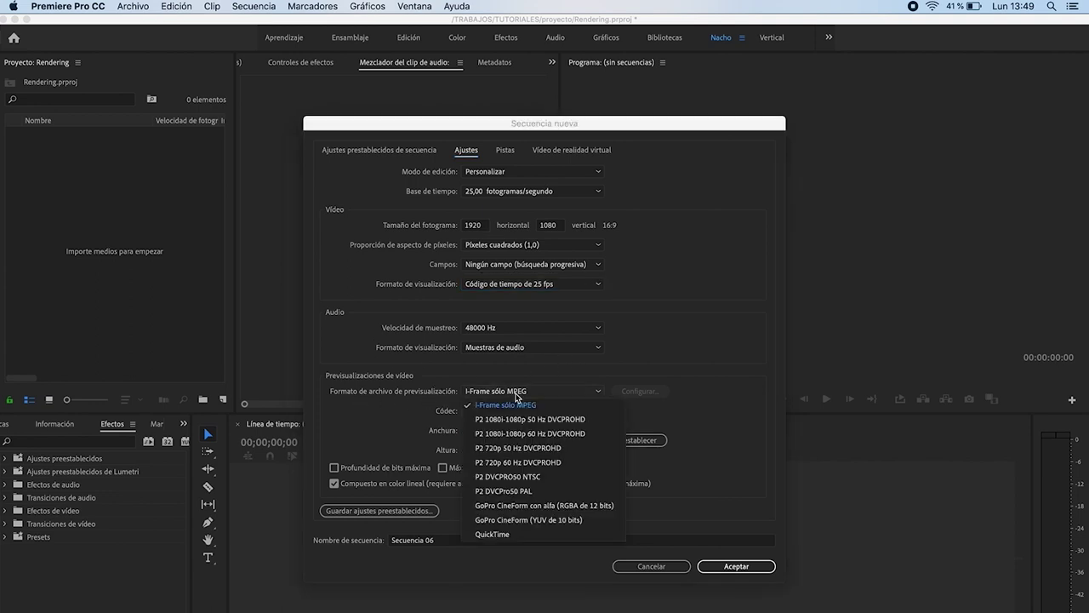
left_click(517, 534)
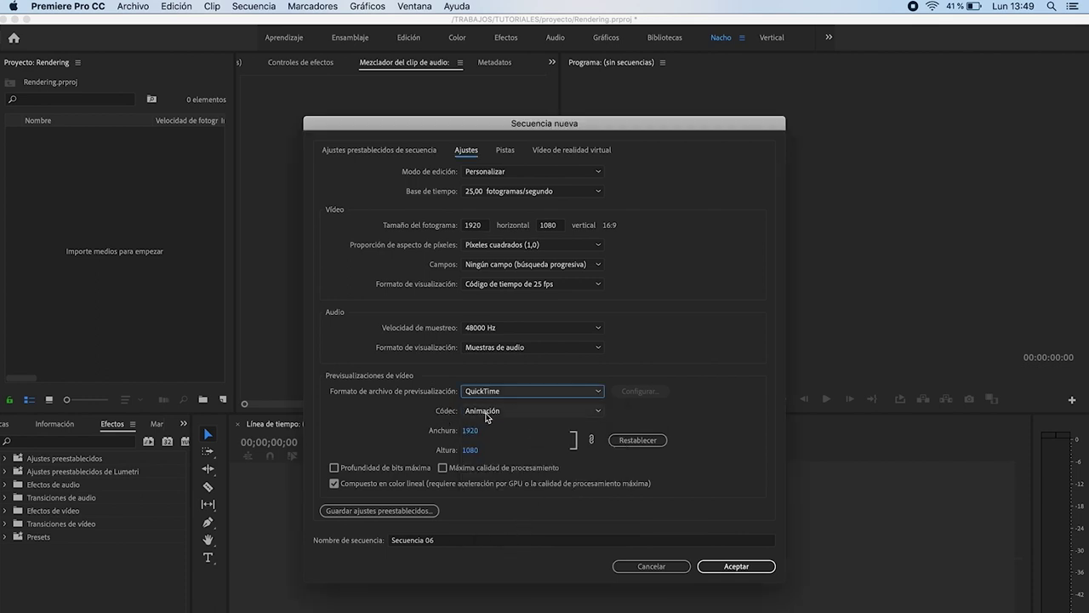
left_click(543, 412)
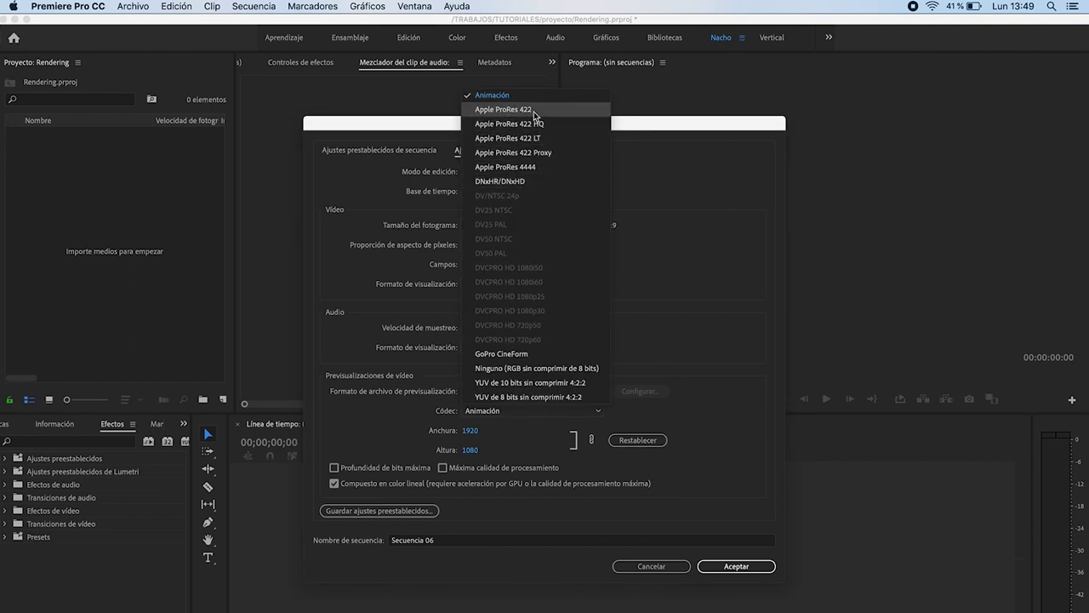
left_click(528, 167)
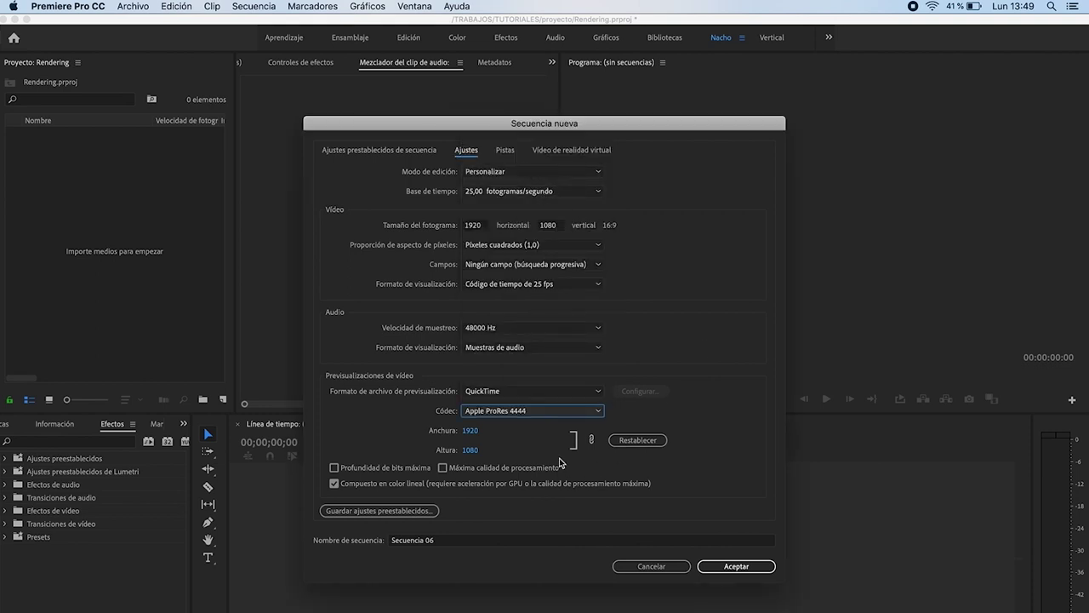
Enable maximum bit depth and maximum render quality, dismissing both performance warnings.
left_click(384, 471)
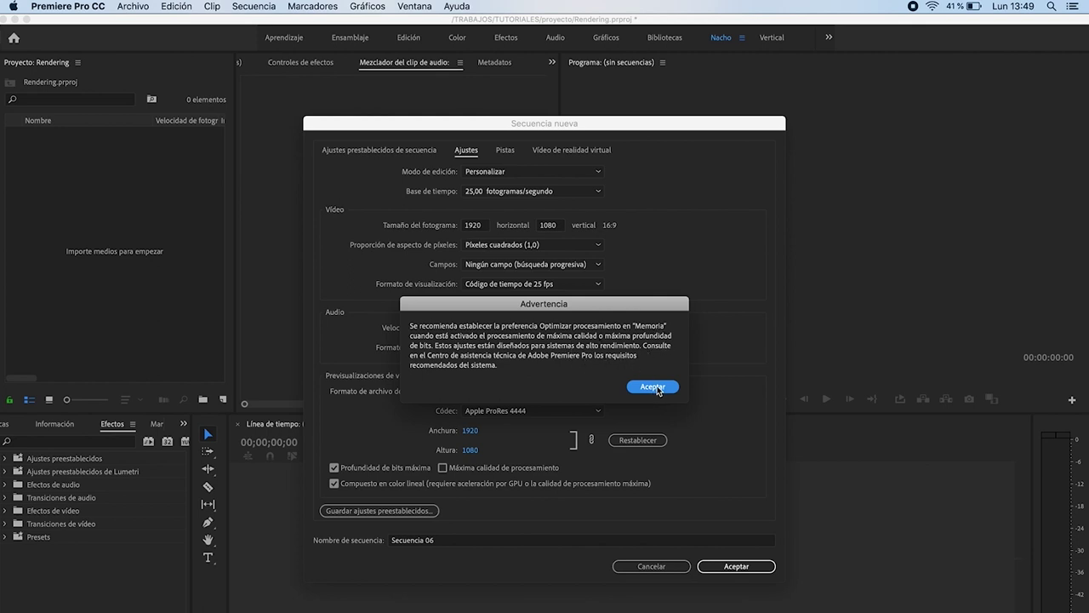
left_click(651, 386)
left_click(489, 467)
left_click(651, 387)
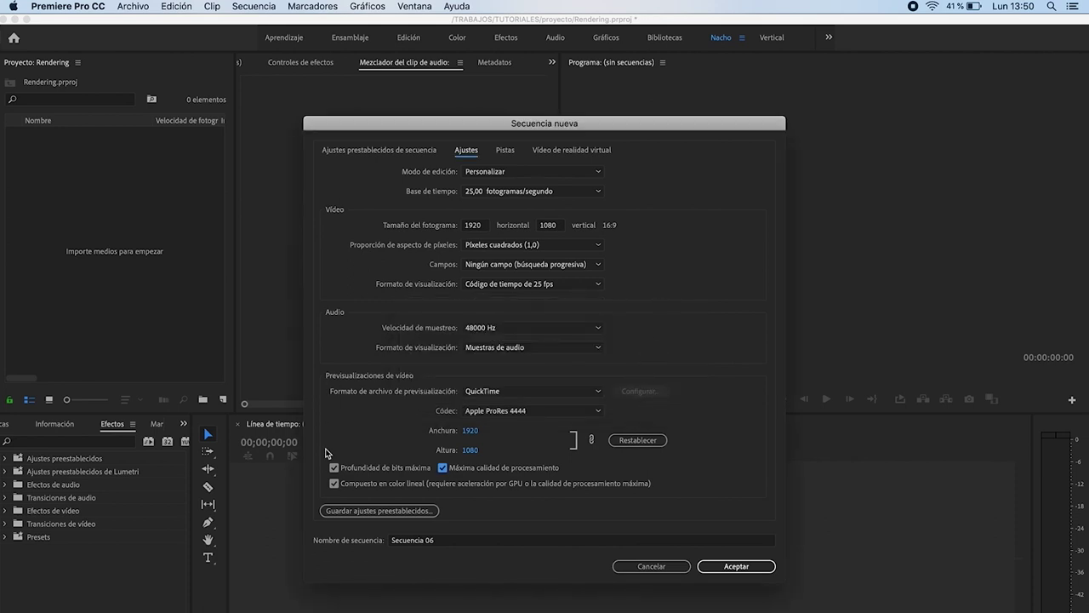
left_click(401, 510)
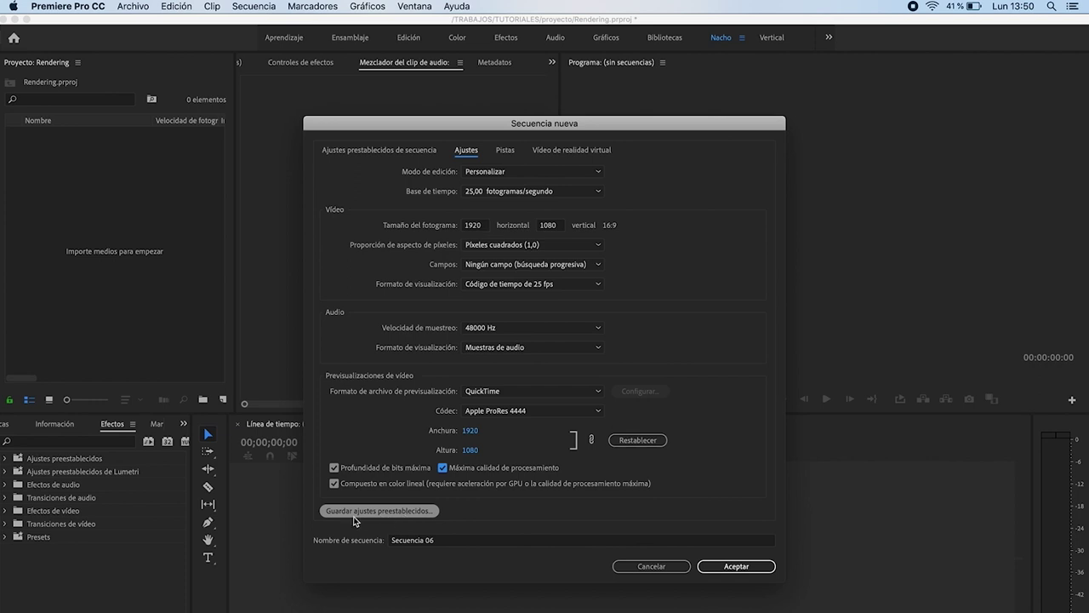
Save the current sequence settings as a preset named tutorial.
left_click(393, 515)
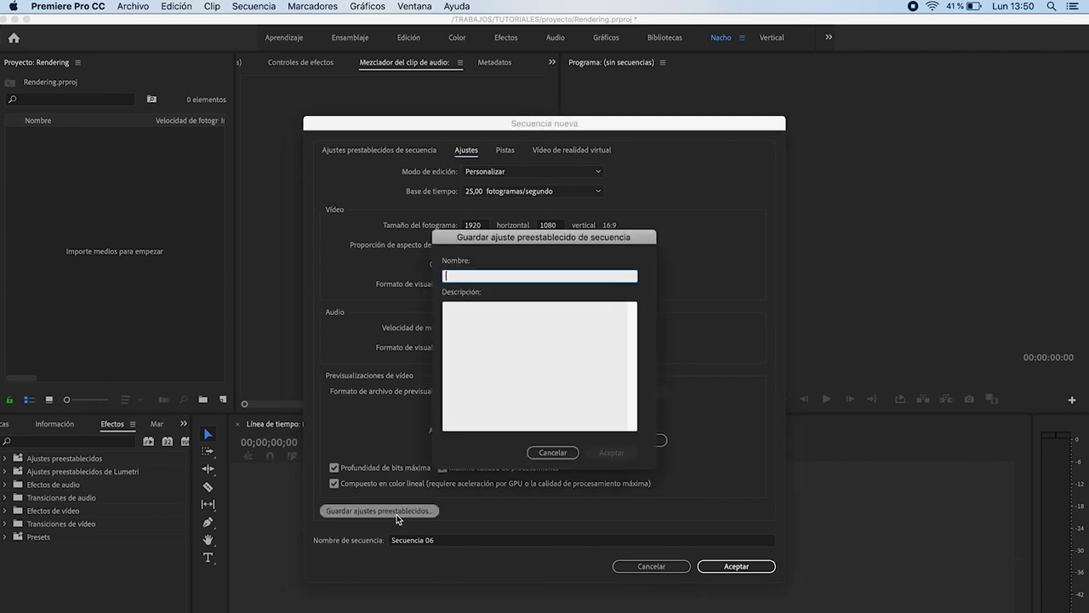
type("tutorial")
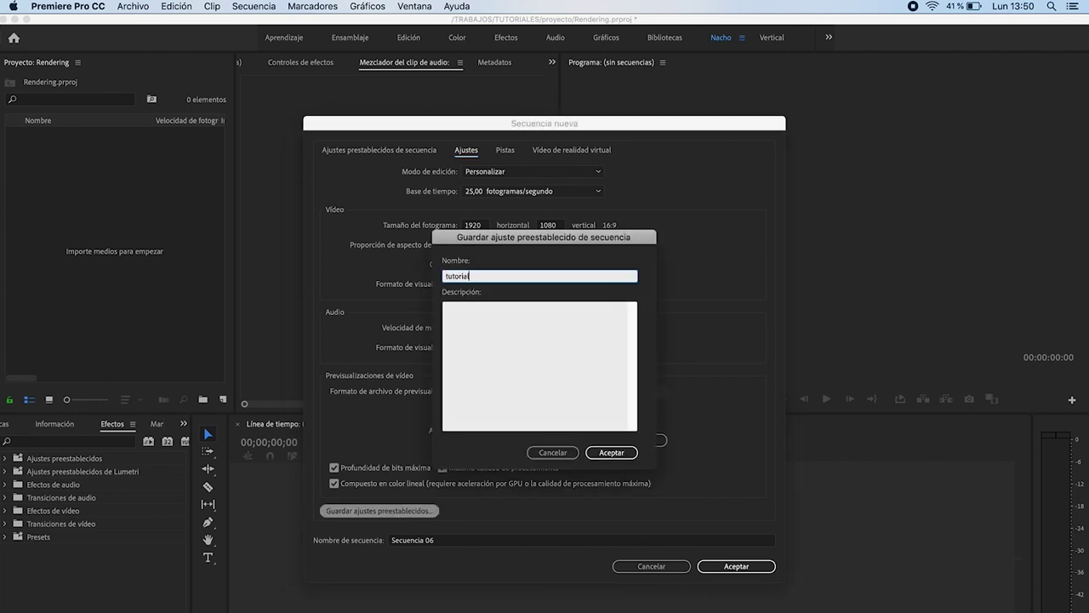
left_click(600, 455)
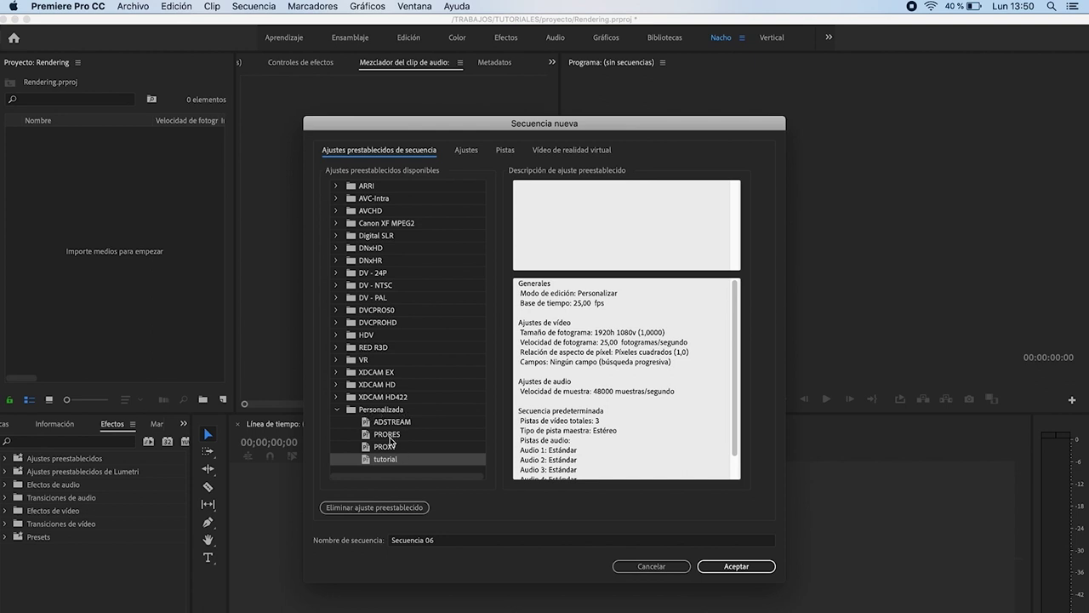
Select the tutorial preset under Personalizada in the presets list.
left_click(391, 436)
left_click(393, 447)
left_click(395, 459)
Create Secuencia 06 from tutorial and place a black 1920×1080 Color mate at V1's start.
double_click(384, 460)
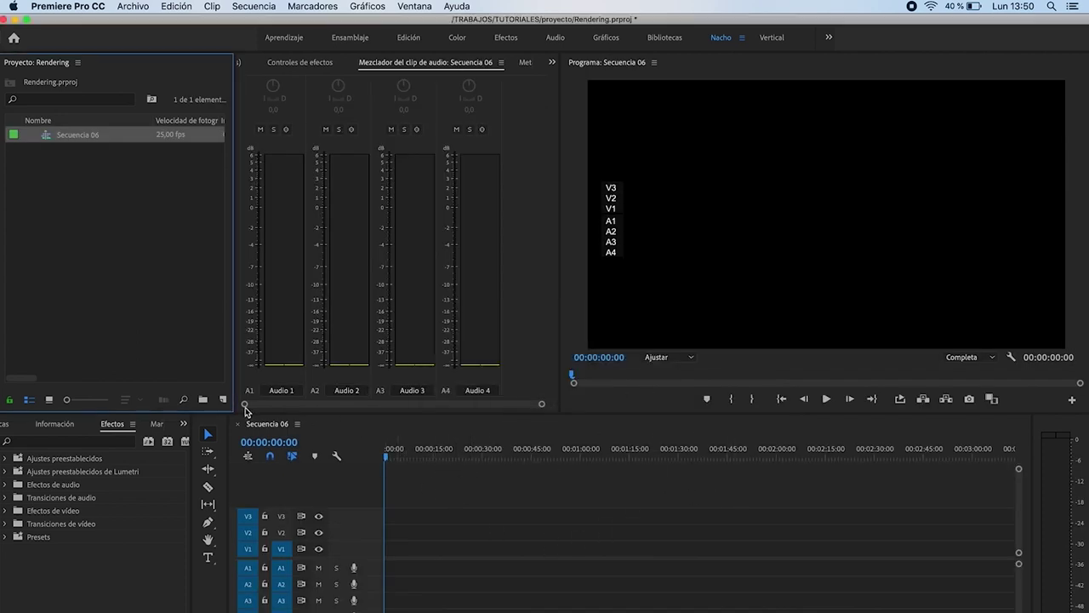
left_click(223, 399)
left_click(251, 546)
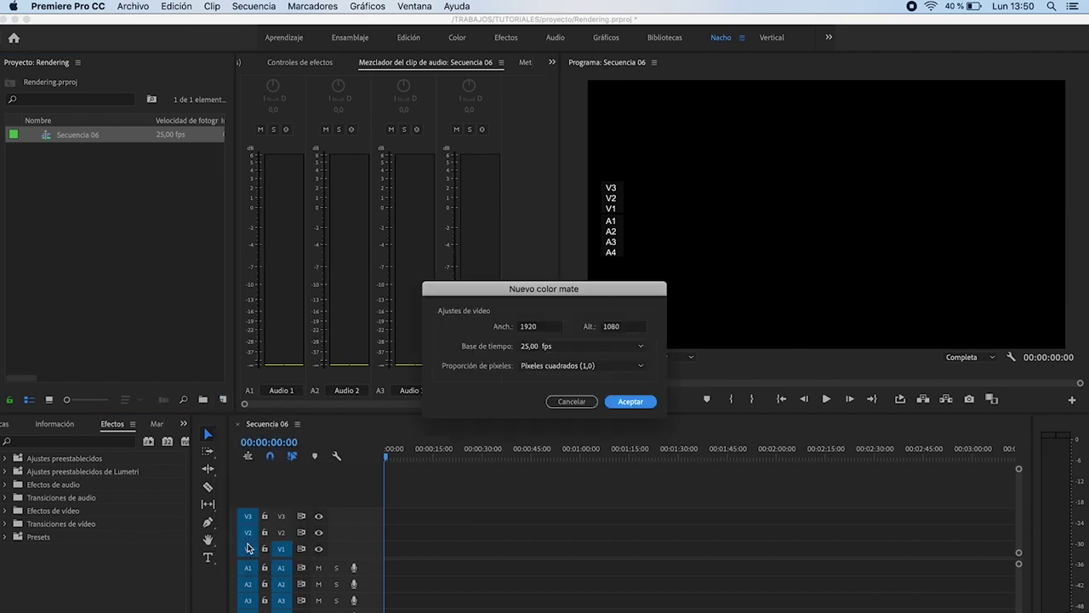
left_click(631, 404)
left_click(655, 162)
key("Return")
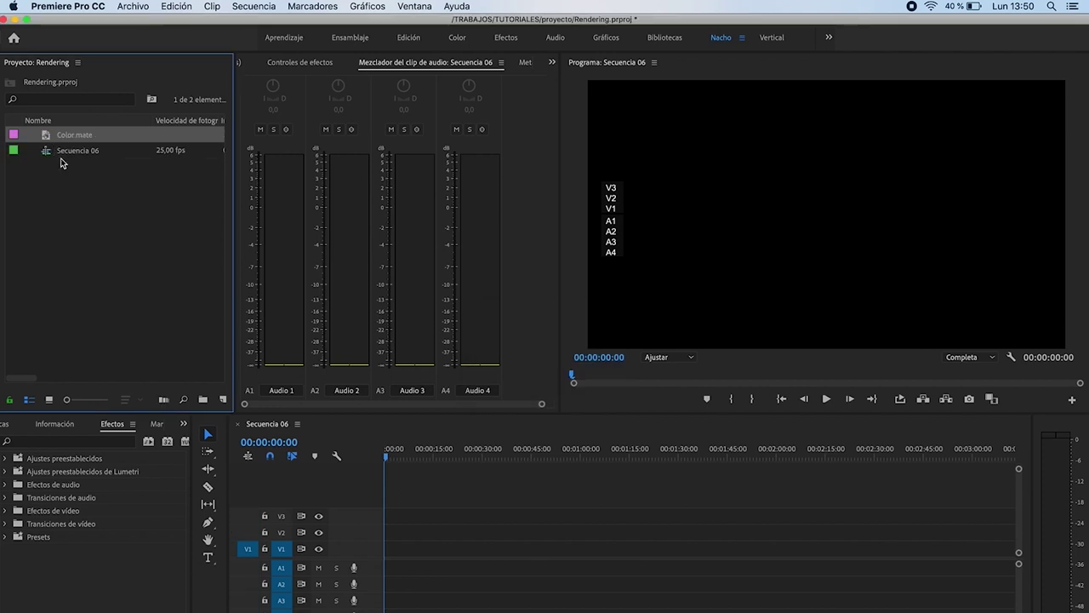
left_click_drag(82, 135, 391, 548)
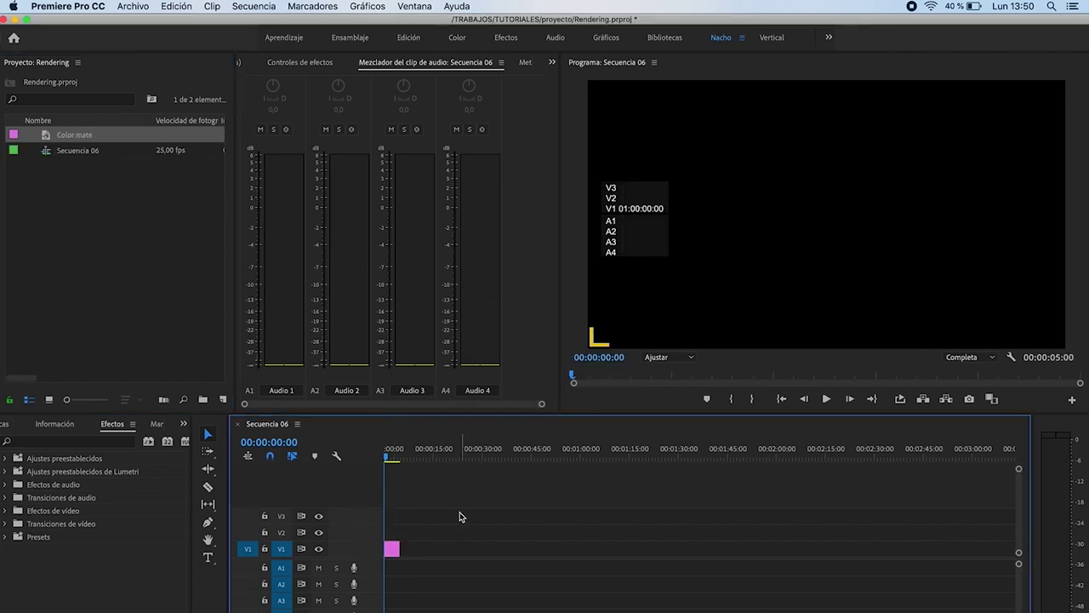
left_click(133, 6)
Open the Exportar > Medios settings and close them without exporting.
mouse_move(175, 364)
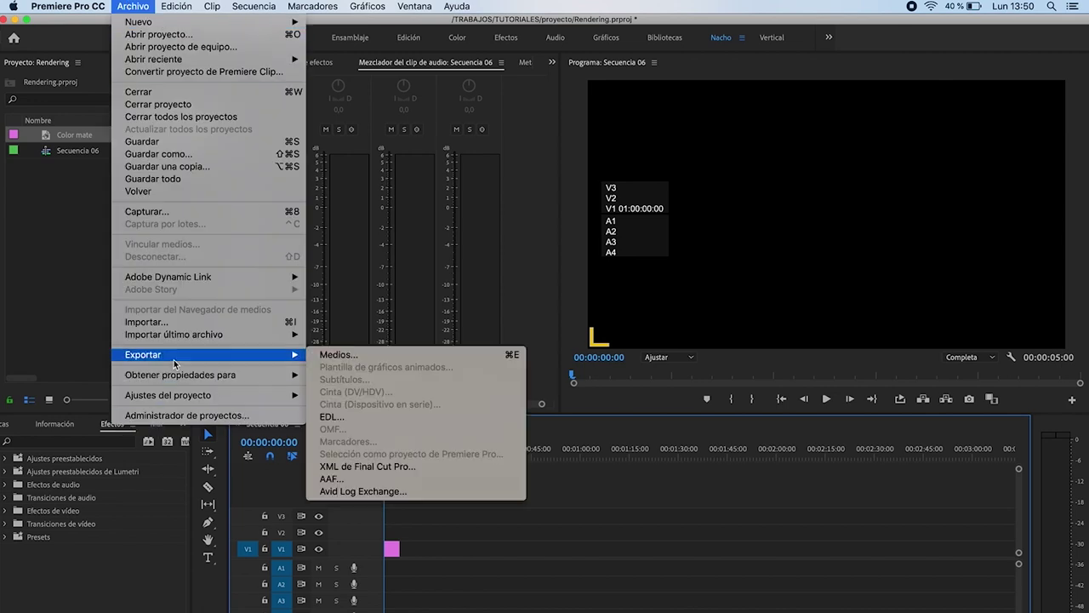
left_click(413, 355)
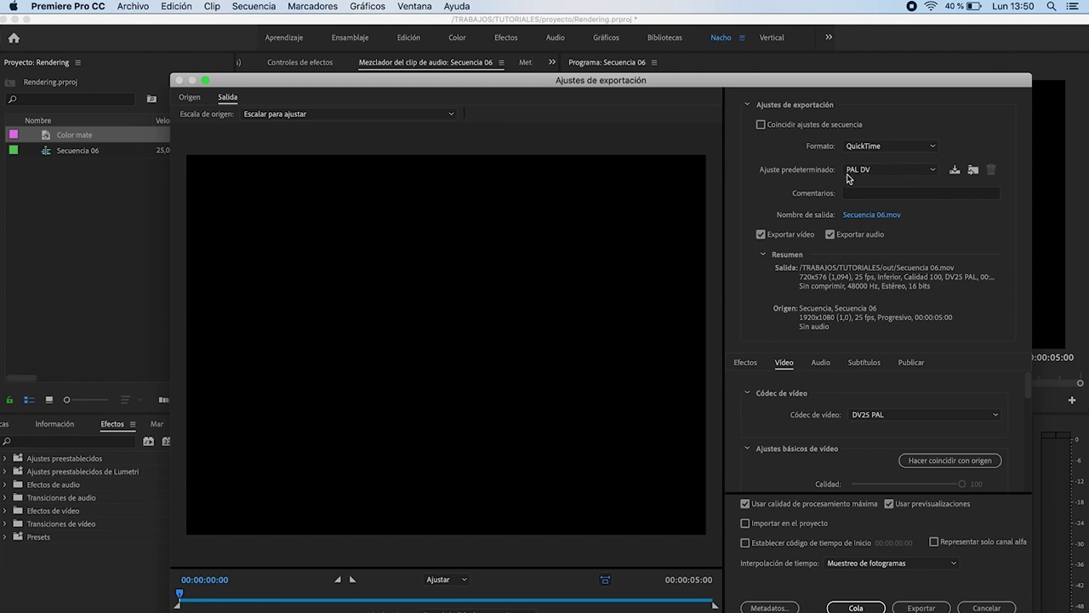
left_click(985, 607)
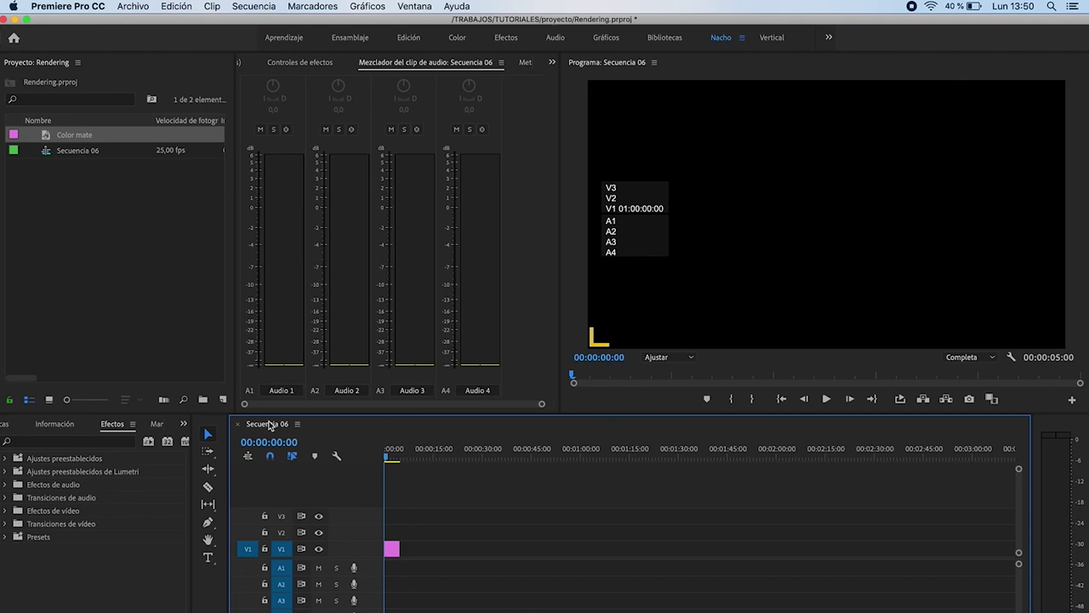
Verify Secuencia 06 uses 1920×1080, 25 fps with Apple ProRes 4444 previews.
left_click(262, 6)
left_click(264, 21)
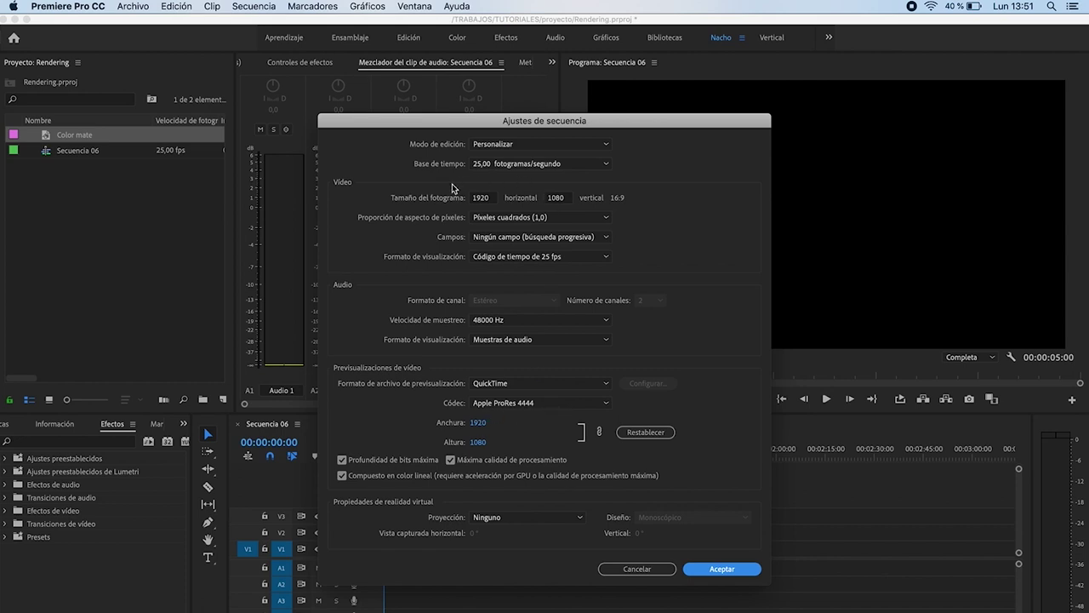
left_click(721, 569)
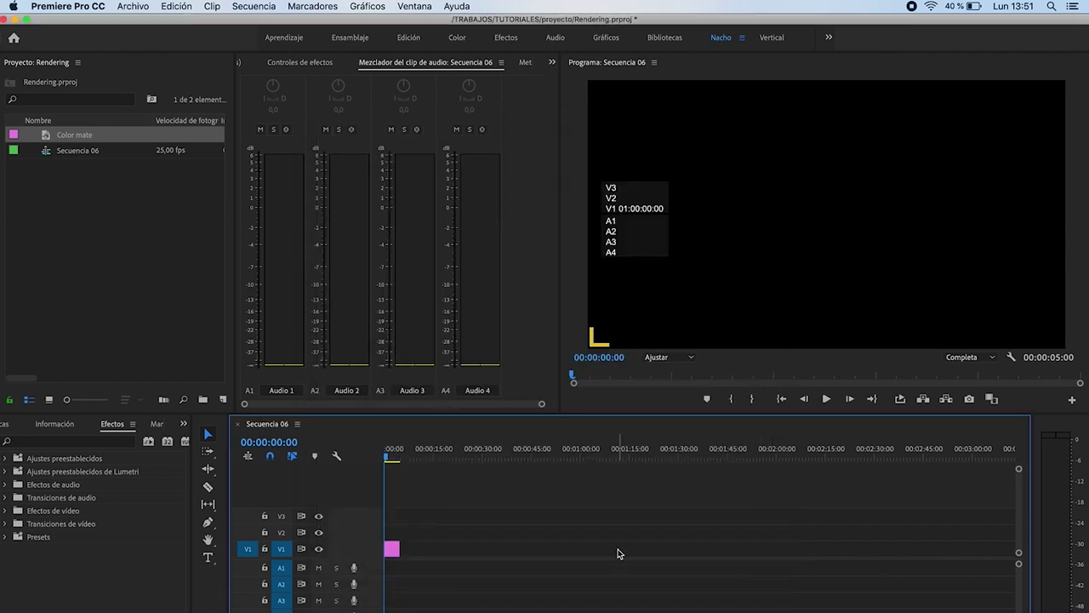
key("super+m")
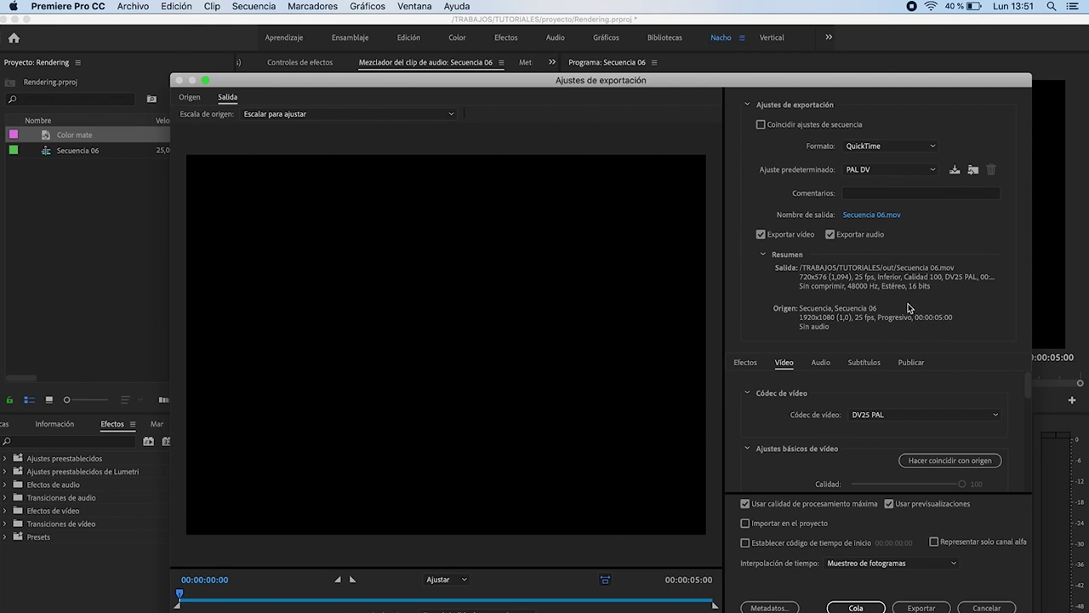
Match export to sequence settings, enable maximum render quality and previews, then cancel.
left_click(771, 126)
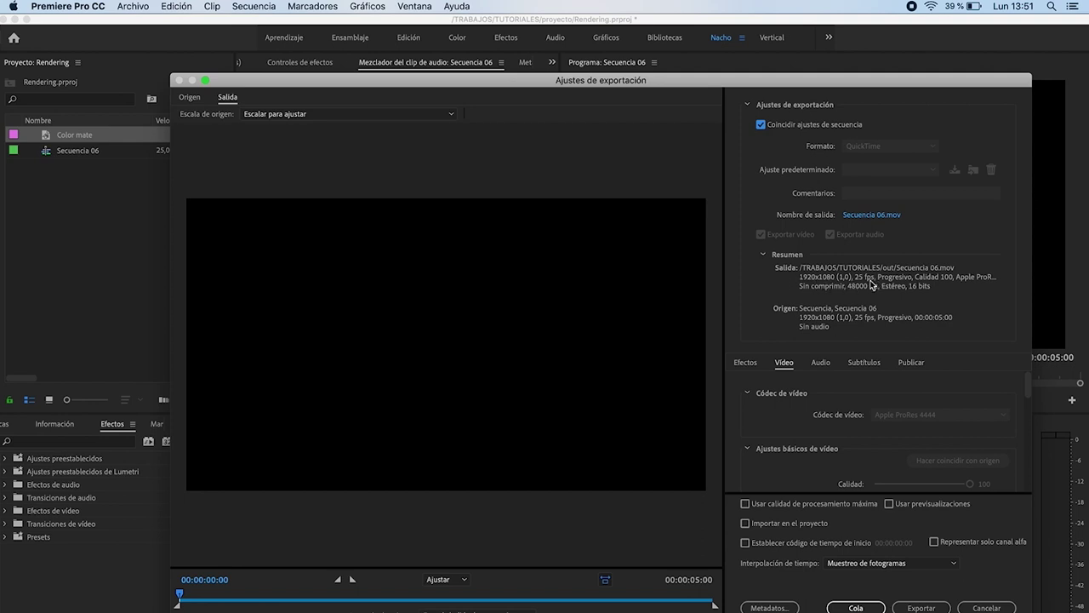
left_click_drag(1028, 385, 1028, 481)
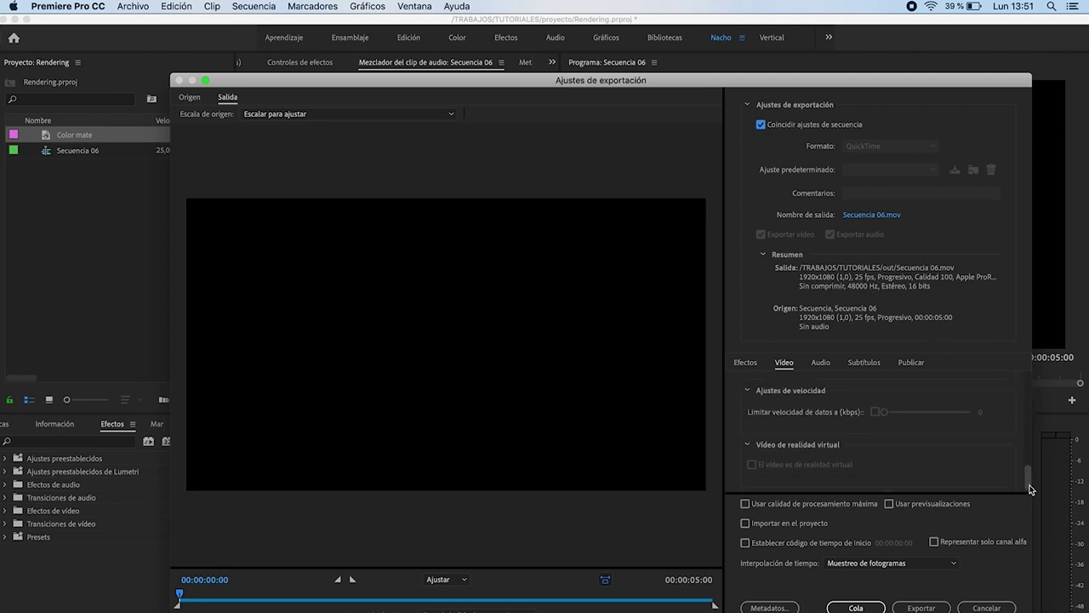
left_click(760, 507)
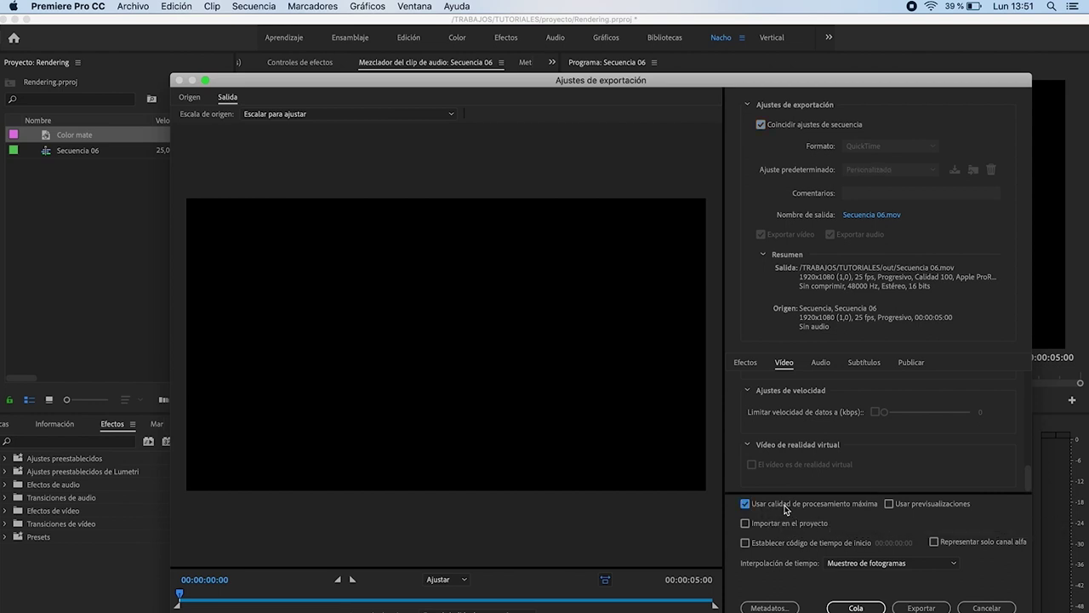
left_click(917, 504)
left_click(987, 608)
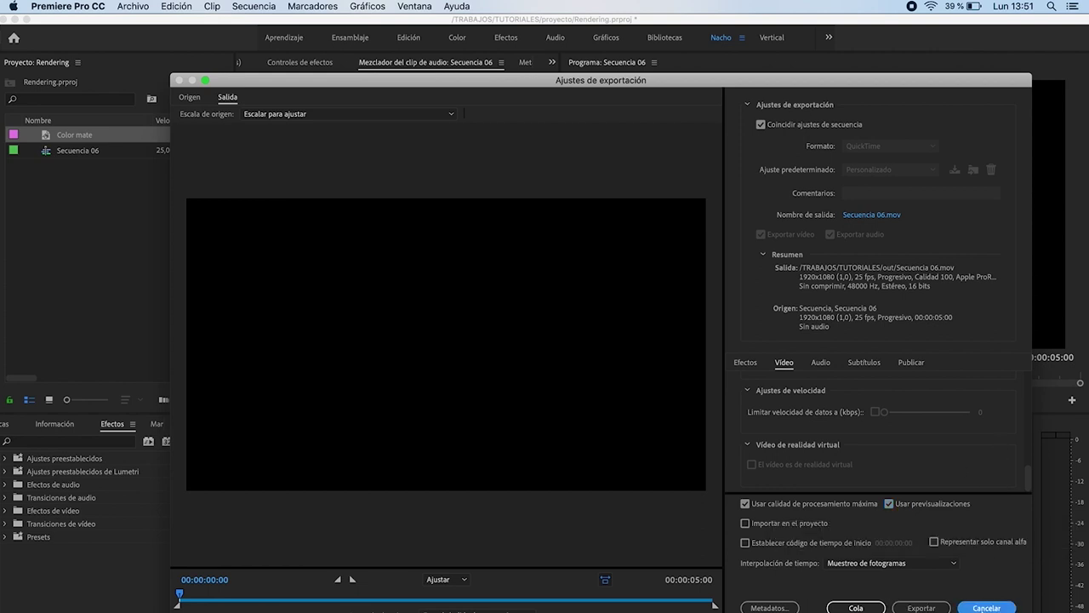